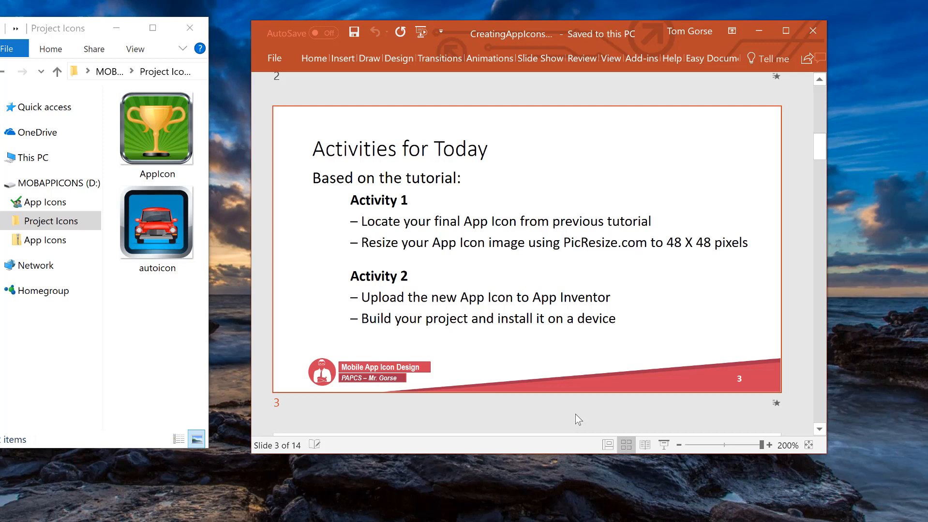
# In the browser, load autoicon.png from the Project Icons folder into picresize.com and continue to the resize and crop options.
pyautogui.scroll(-2, 575, 414)
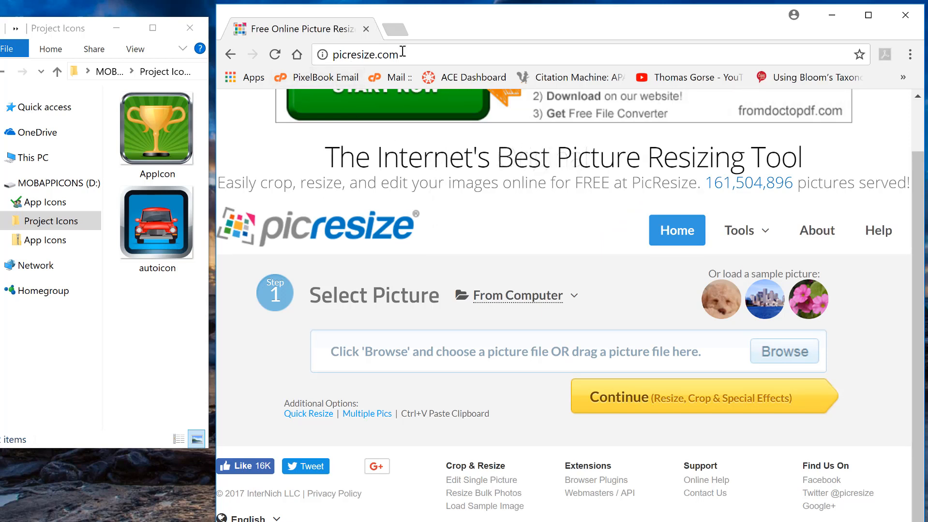
pyautogui.click(327, 56)
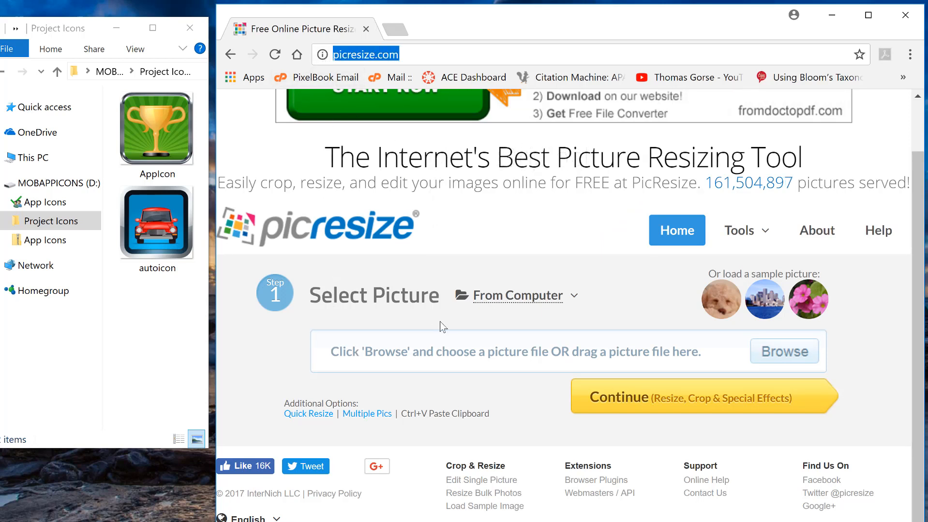
pyautogui.click(509, 297)
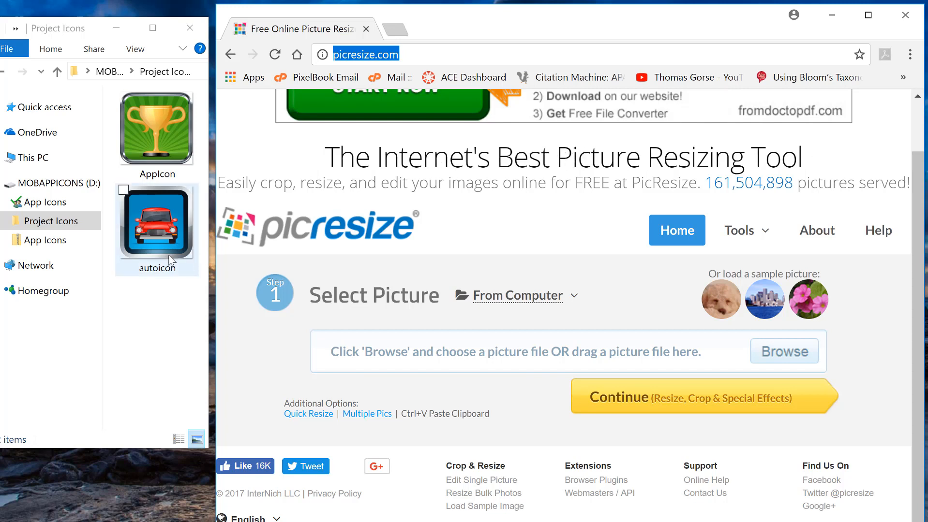
pyautogui.click(155, 224)
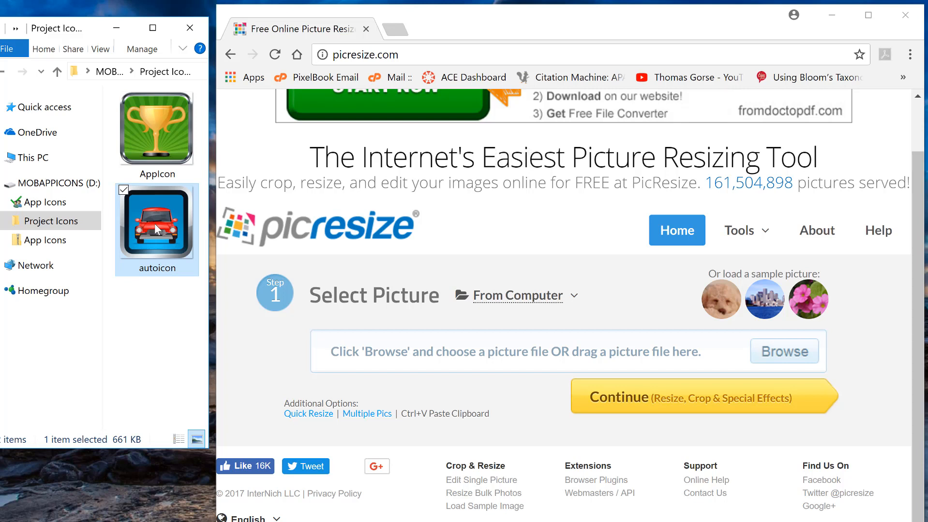
pyautogui.moveTo(154, 224); pyautogui.dragTo(438, 362)
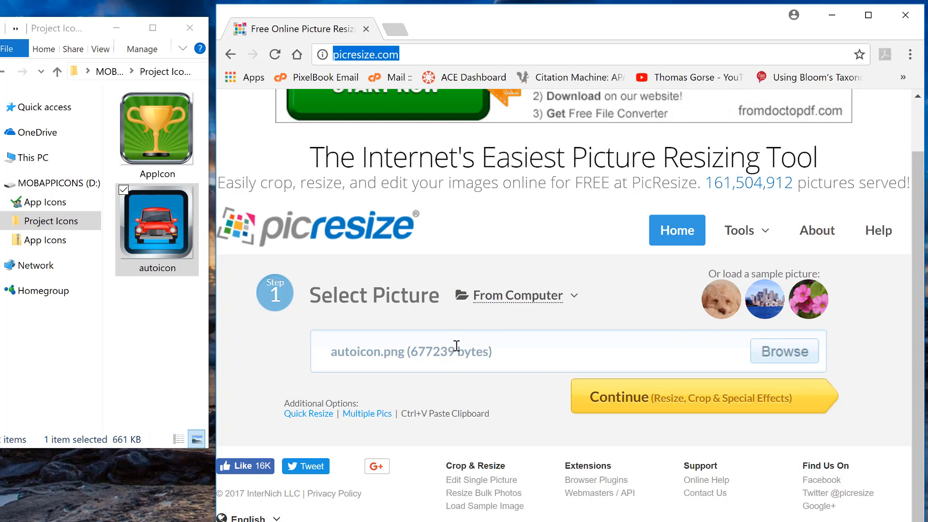
pyautogui.click(602, 399)
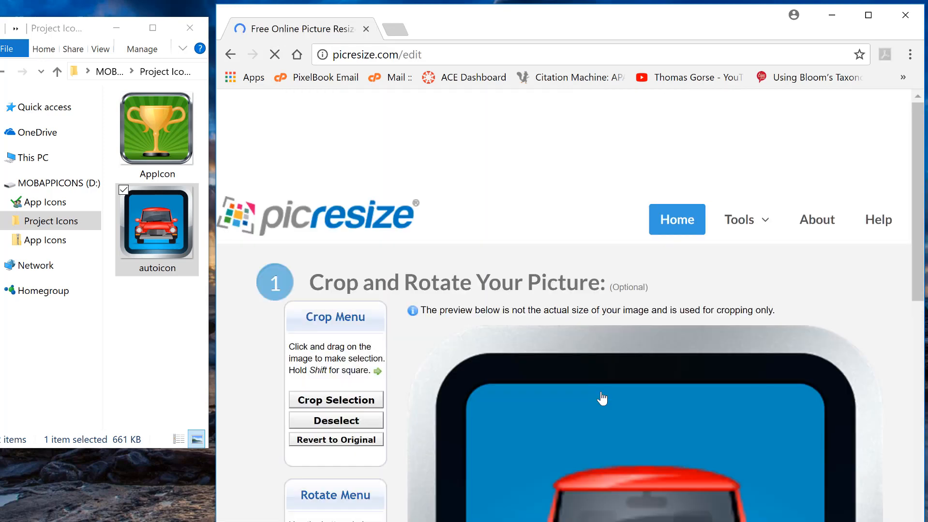
# Close the advertisement and examine the crop, rotate, resize and special effect options for the loaded picture.
pyautogui.scroll(-10, 724, 295)
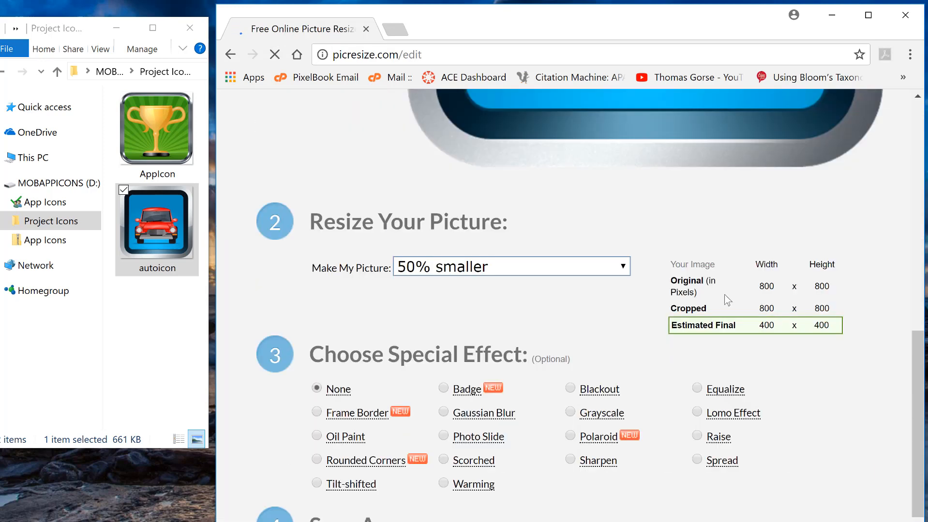
pyautogui.scroll(6, 725, 294)
pyautogui.scroll(-1, 718, 295)
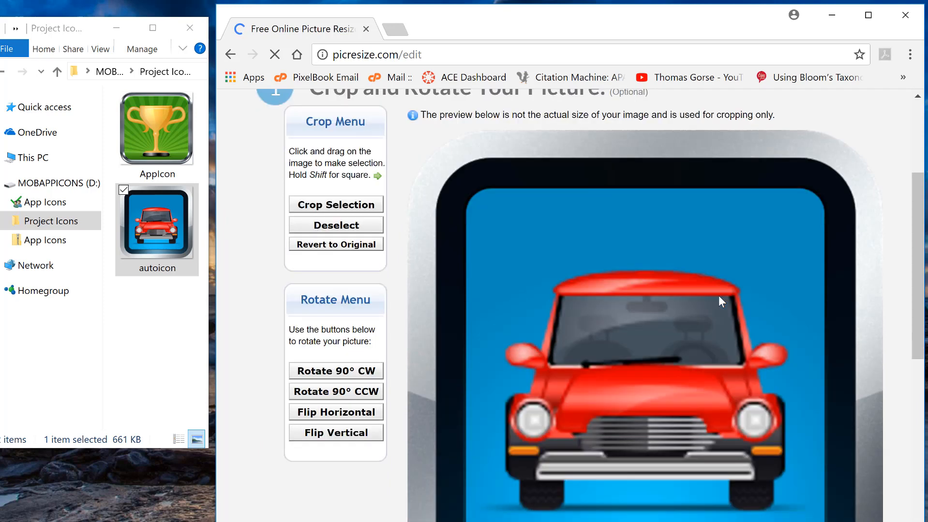
pyautogui.scroll(-2, 719, 296)
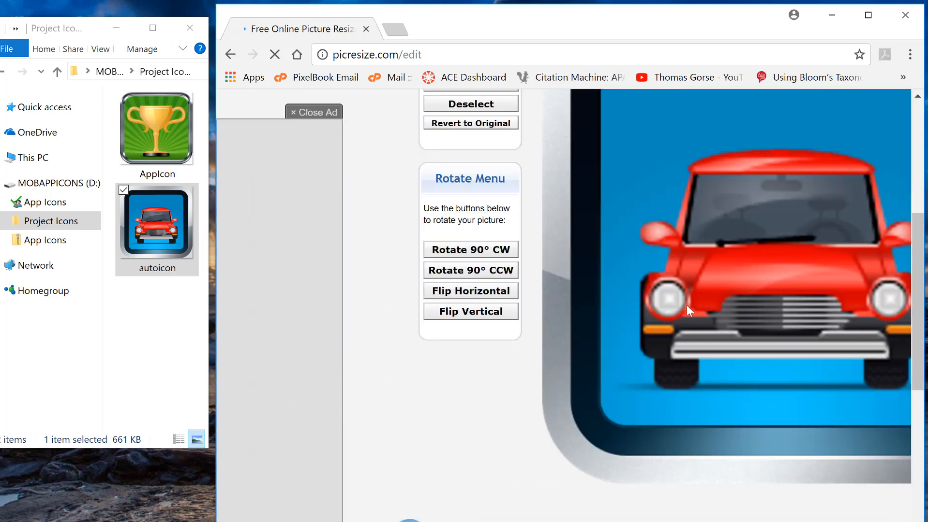
pyautogui.click(325, 113)
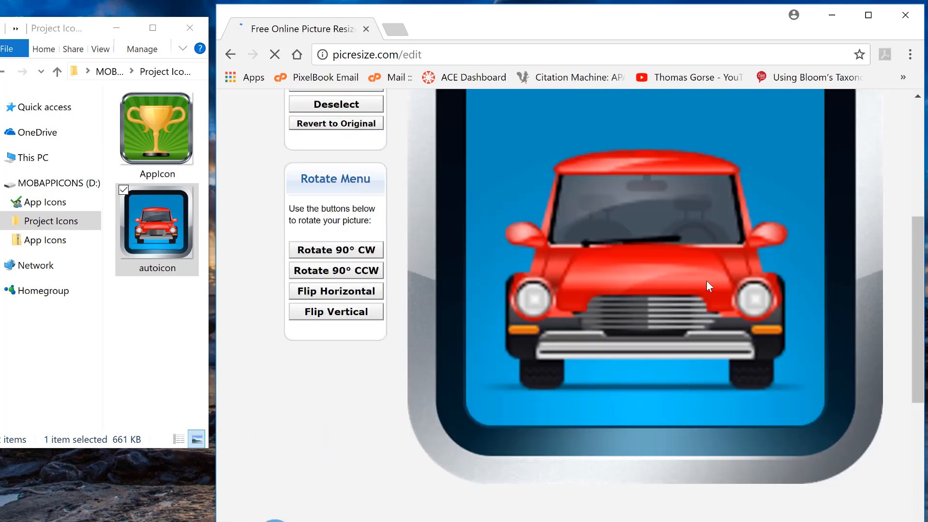
pyautogui.scroll(3, 829, 315)
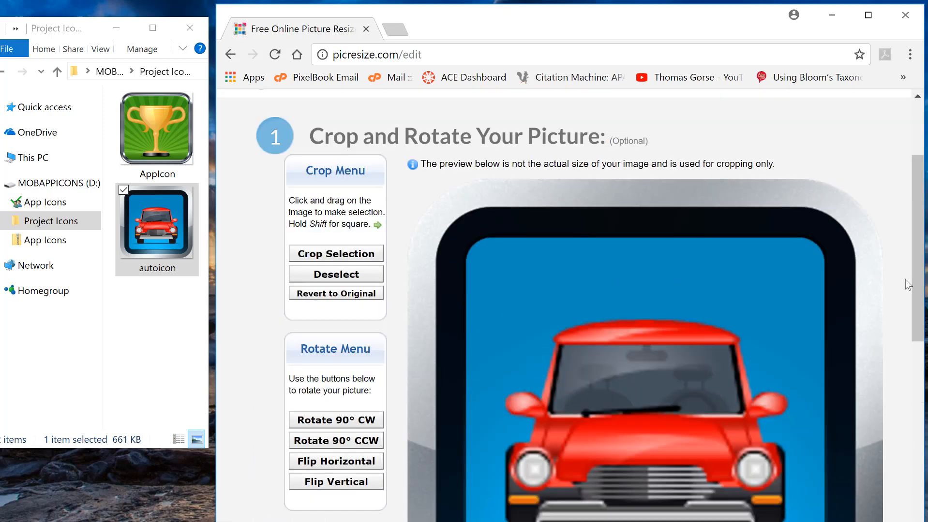
pyautogui.scroll(3, 908, 285)
pyautogui.scroll(-5, 900, 400)
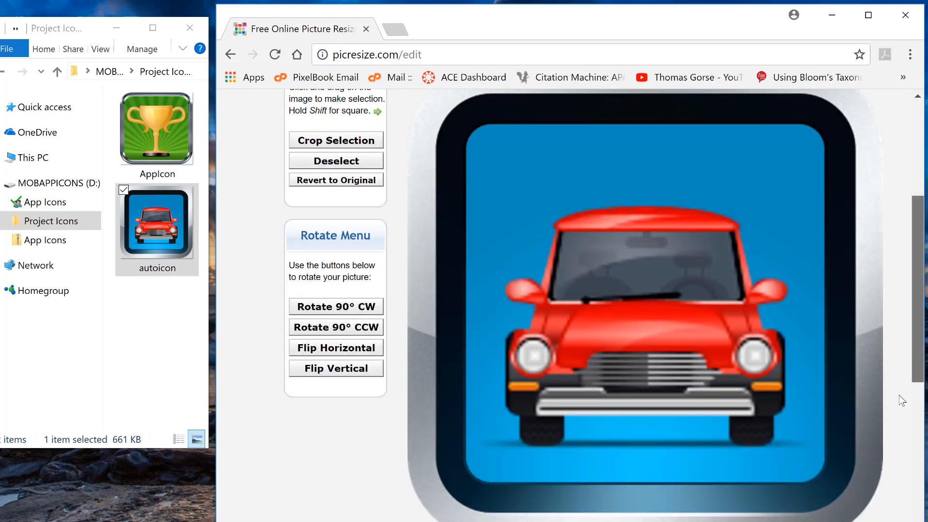
pyautogui.scroll(-6, 901, 400)
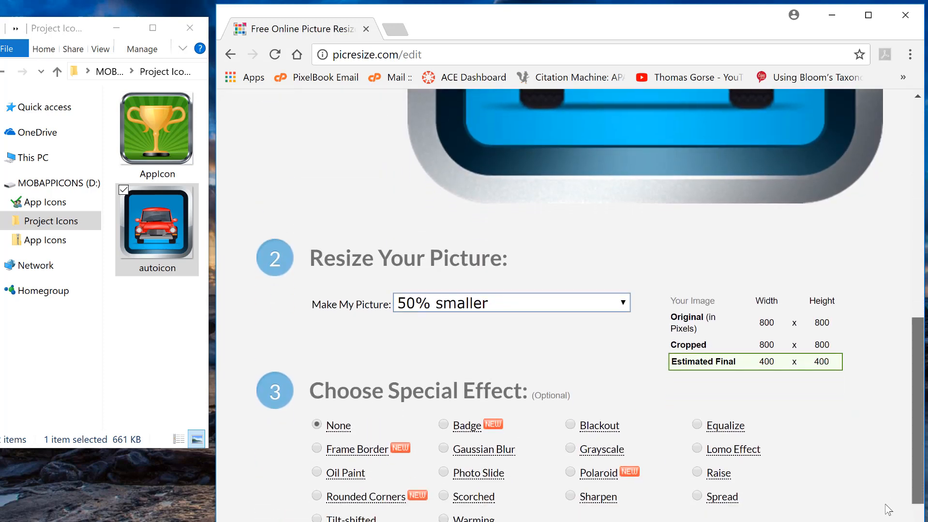
# Resize the picture to a custom size of 48 pixels wide by 48 pixels high in PNG format.
pyautogui.scroll(-2, 888, 509)
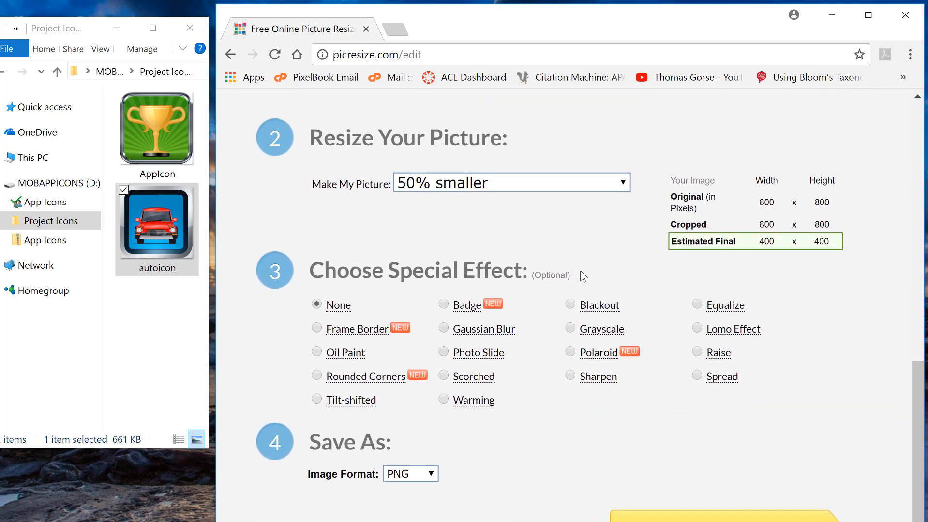
pyautogui.click(622, 184)
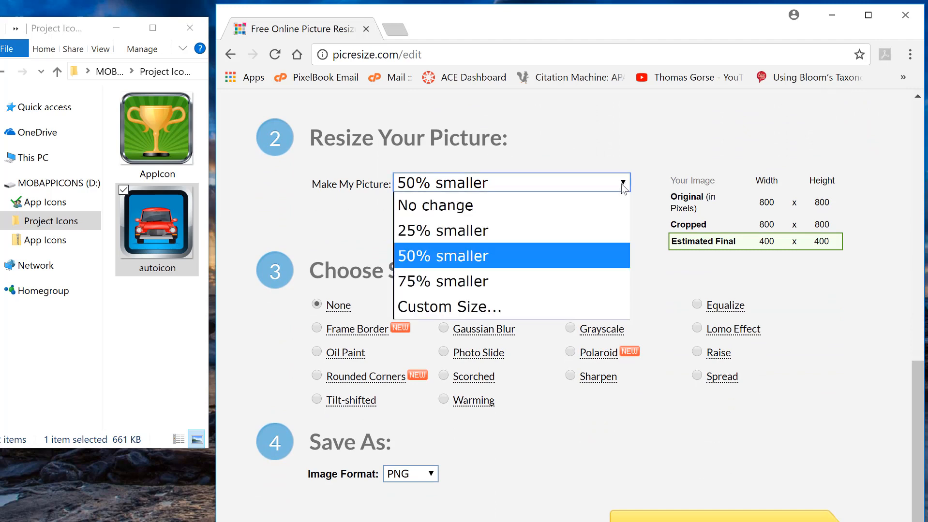
pyautogui.click(524, 306)
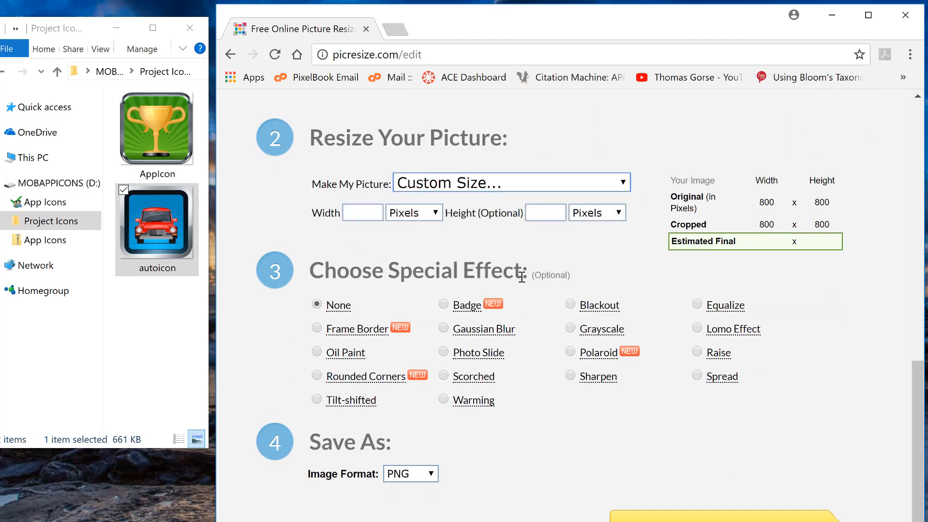
pyautogui.click(364, 214)
pyautogui.write('48')
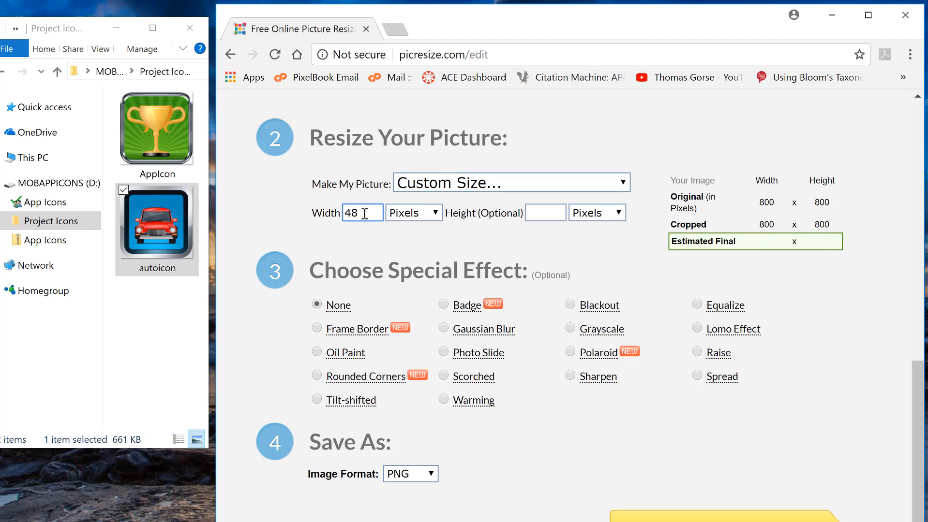
pyautogui.click(539, 215)
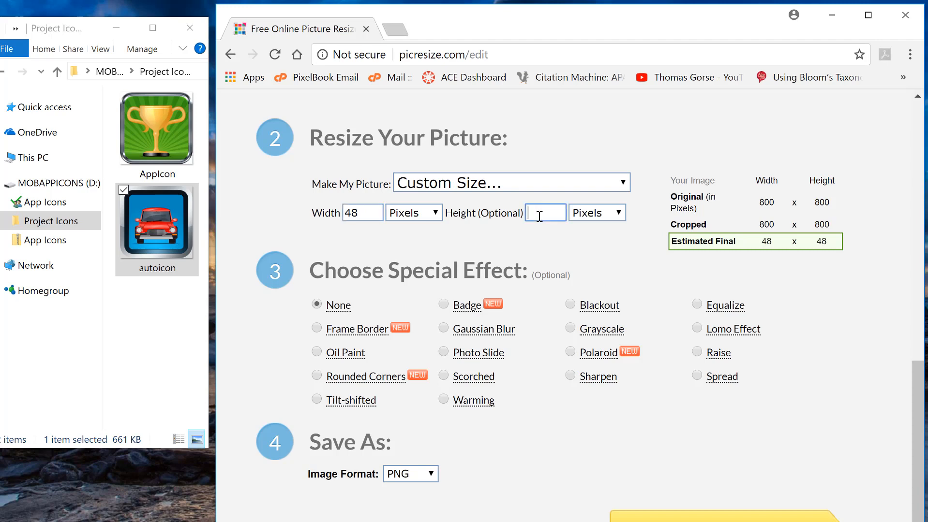
pyautogui.write('48')
pyautogui.scroll(-2, 499, 321)
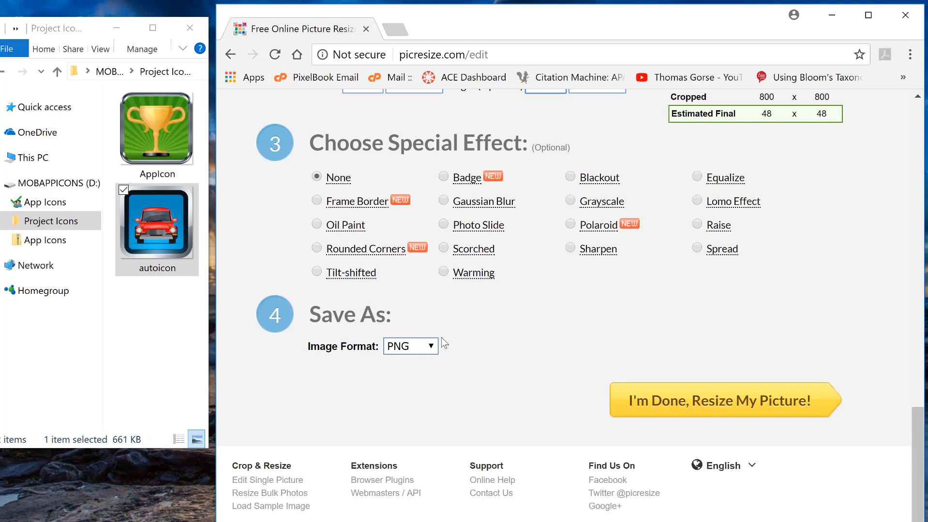
pyautogui.click(671, 408)
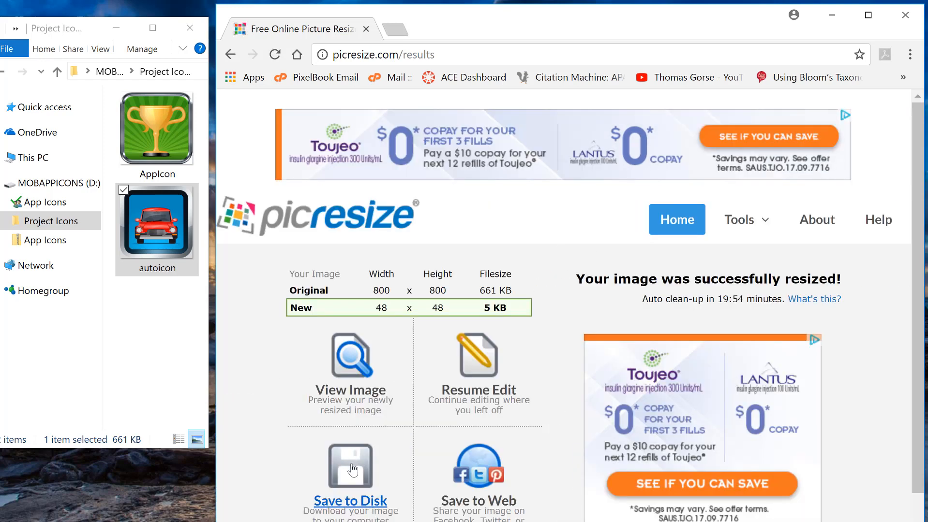
# Save the resized icon to disk and show the downloaded file in its folder.
pyautogui.click(352, 469)
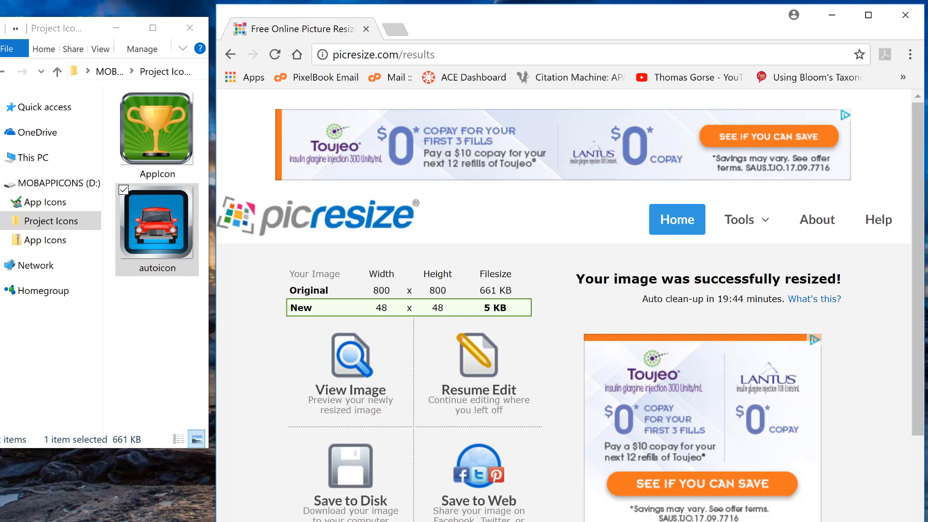
pyautogui.click(375, 521)
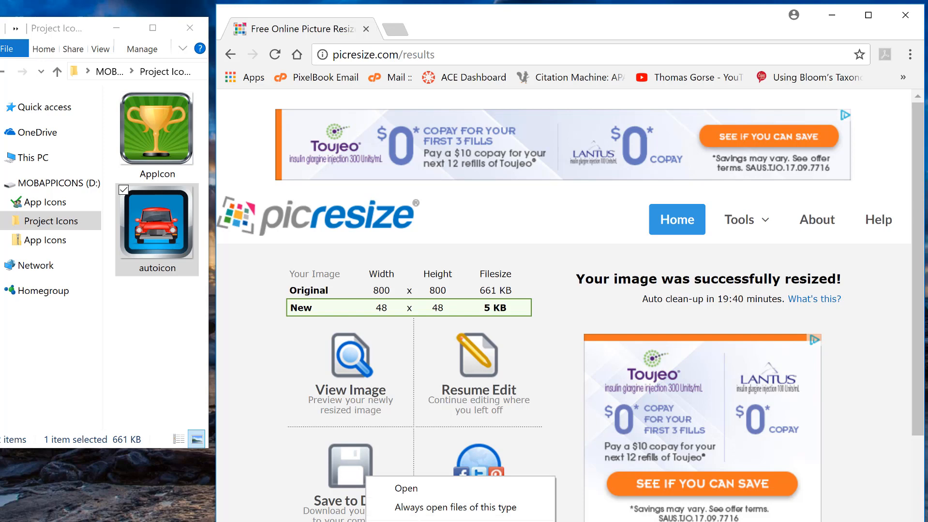
pyautogui.click(419, 521)
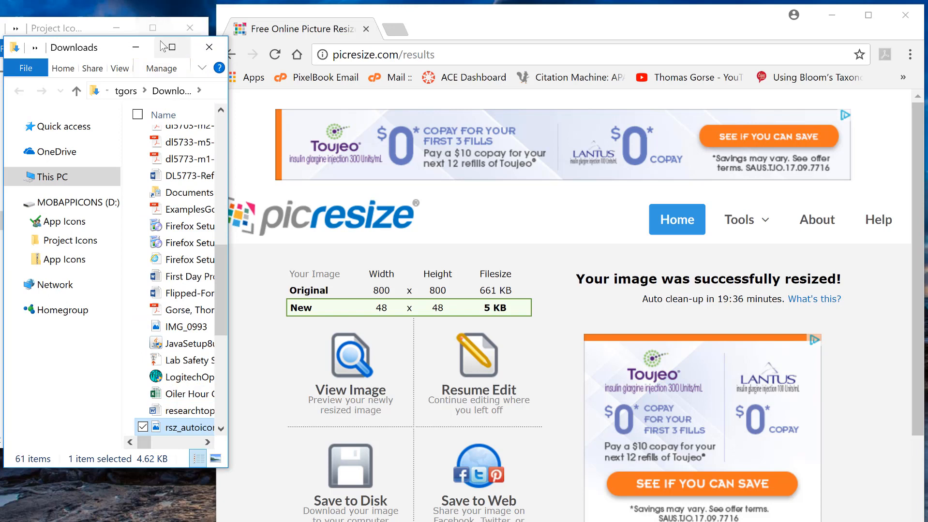
# Copy rsz_autoicon from Downloads into the Project Icons folder and close the Downloads window.
pyautogui.moveTo(103, 50); pyautogui.dragTo(377, 23)
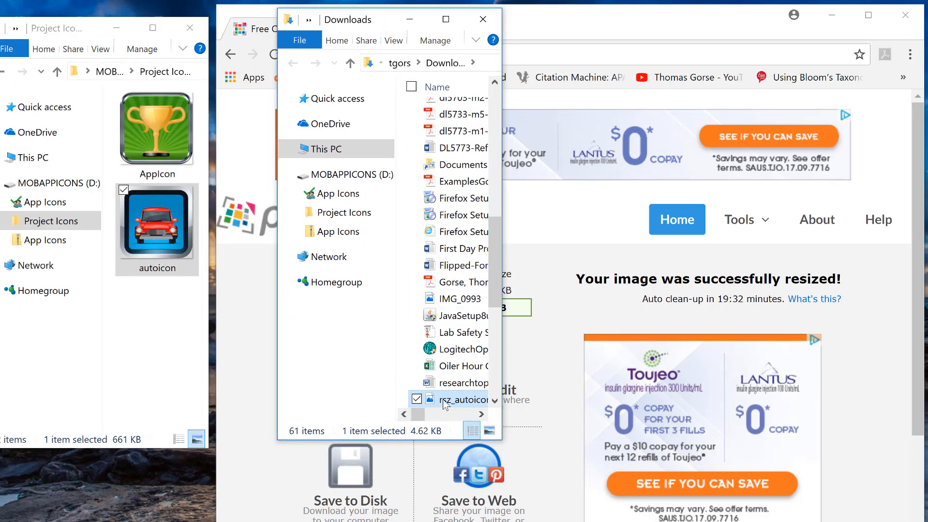
pyautogui.moveTo(442, 402); pyautogui.dragTo(152, 355)
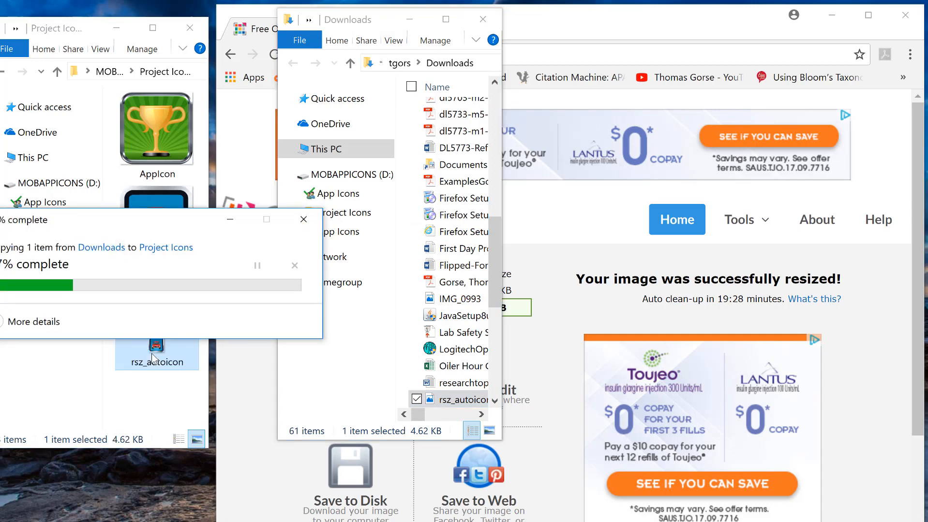
pyautogui.click(483, 20)
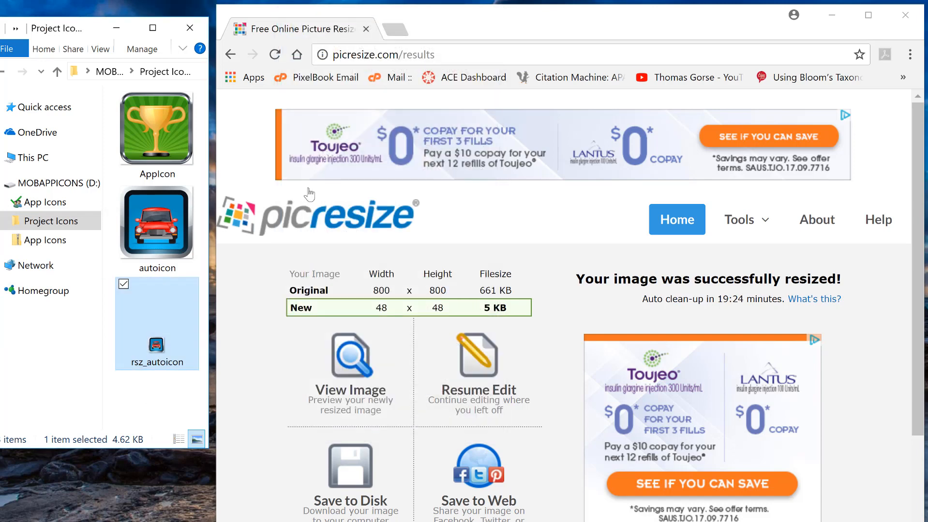
pyautogui.click(165, 384)
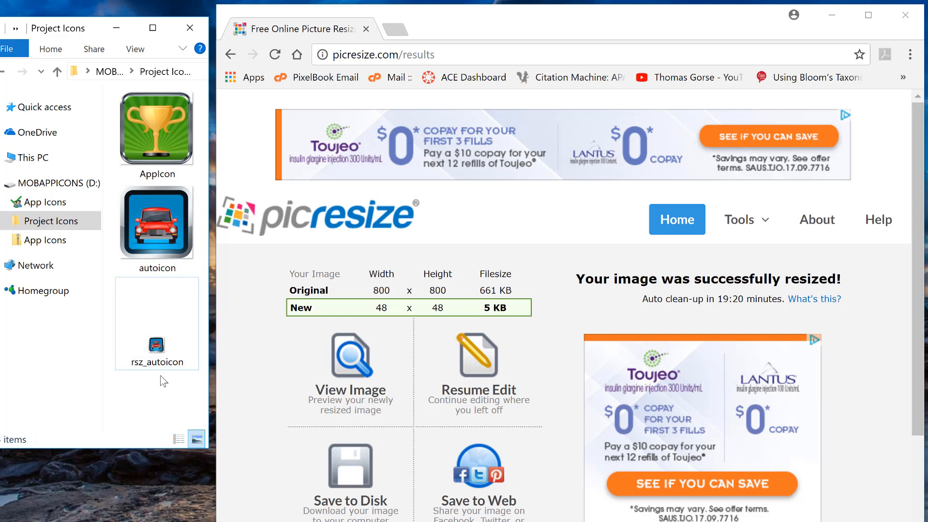
# Minimize the picture resizing window, switch to the AI_Concepts project in MIT App Inventor, and look over Screen1's components and properties.
pyautogui.click(832, 15)
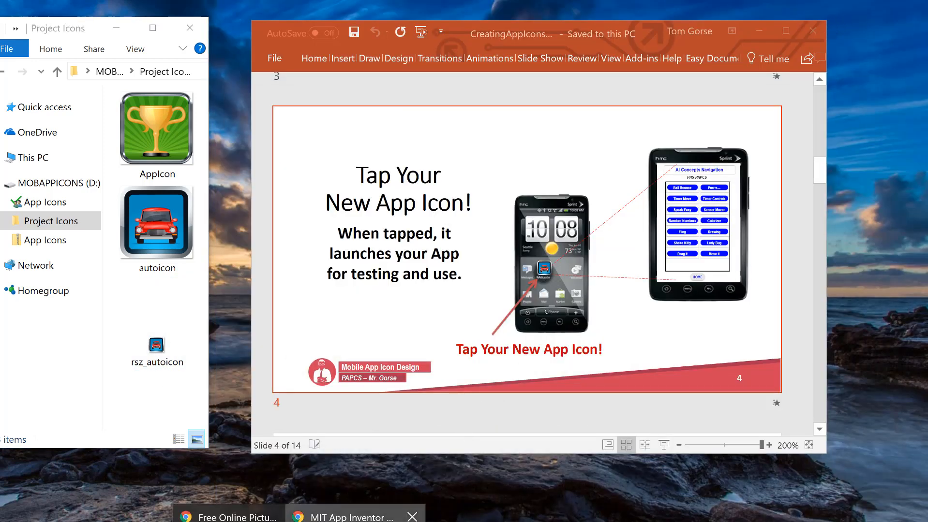
pyautogui.click(412, 514)
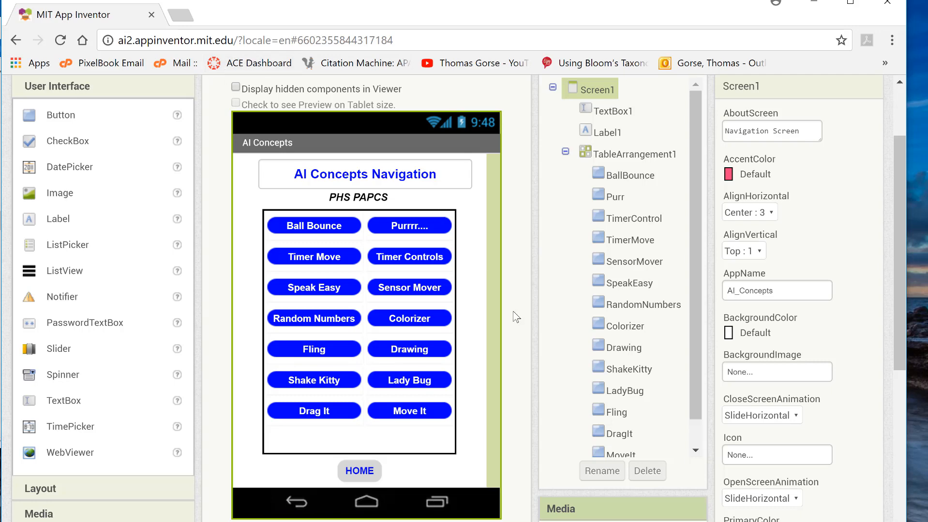
pyautogui.scroll(2, 512, 311)
pyautogui.scroll(-5, 537, 341)
pyautogui.scroll(3, 546, 346)
pyautogui.scroll(-1, 548, 342)
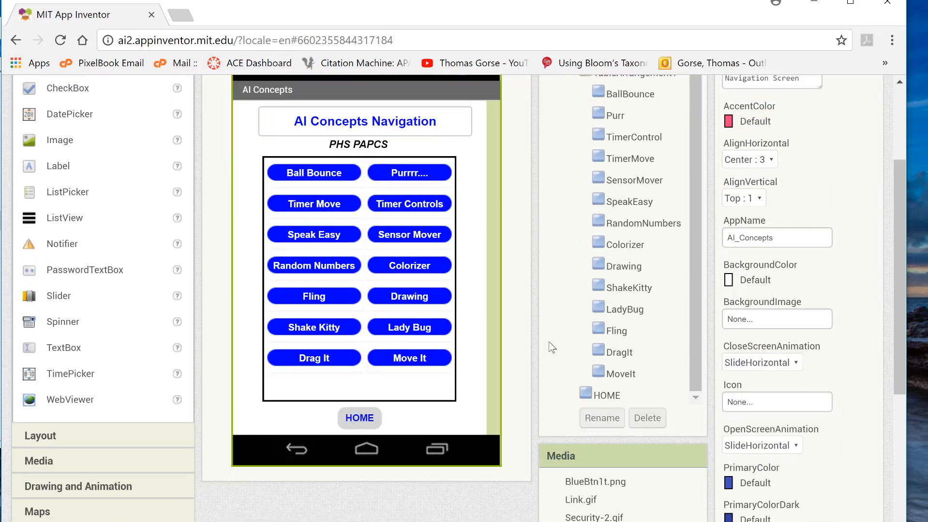
pyautogui.scroll(1, 549, 341)
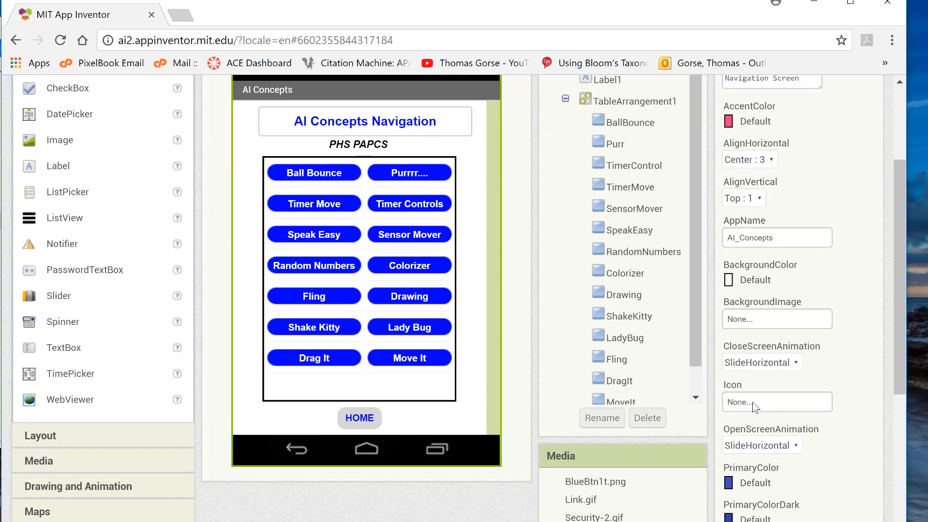
pyautogui.moveTo(899, 271); pyautogui.dragTo(896, 185)
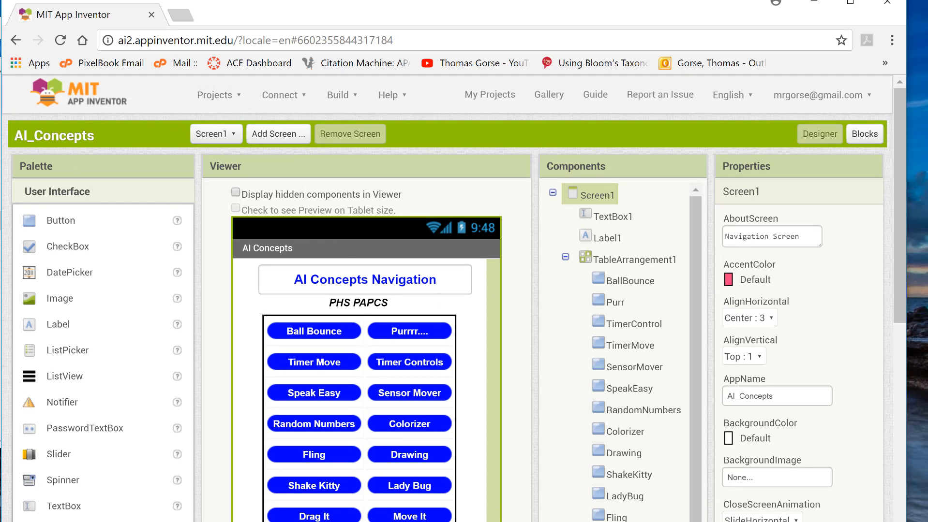
# Upload rsz_autoicon from the Project Icons folder on the MOBAPPICONS drive as Screen1's Icon property.
pyautogui.scroll(-3, 745, 425)
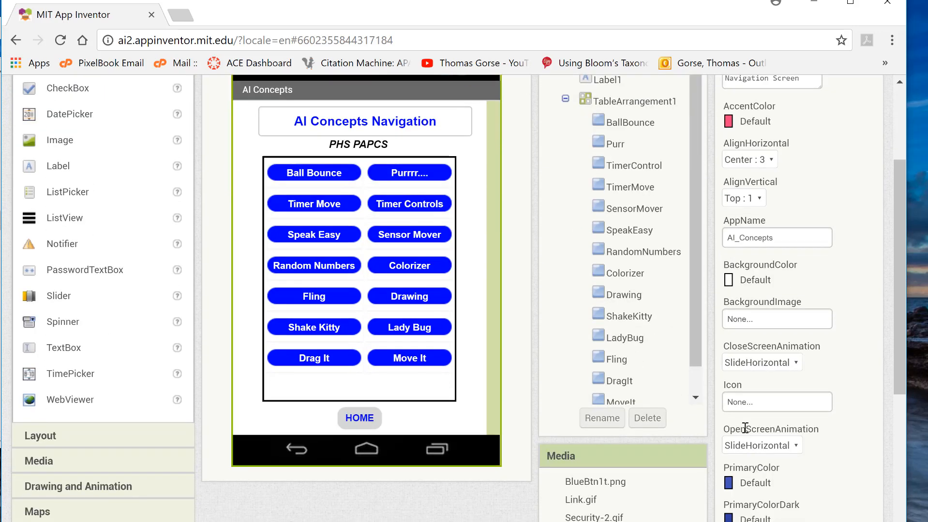
pyautogui.click(745, 404)
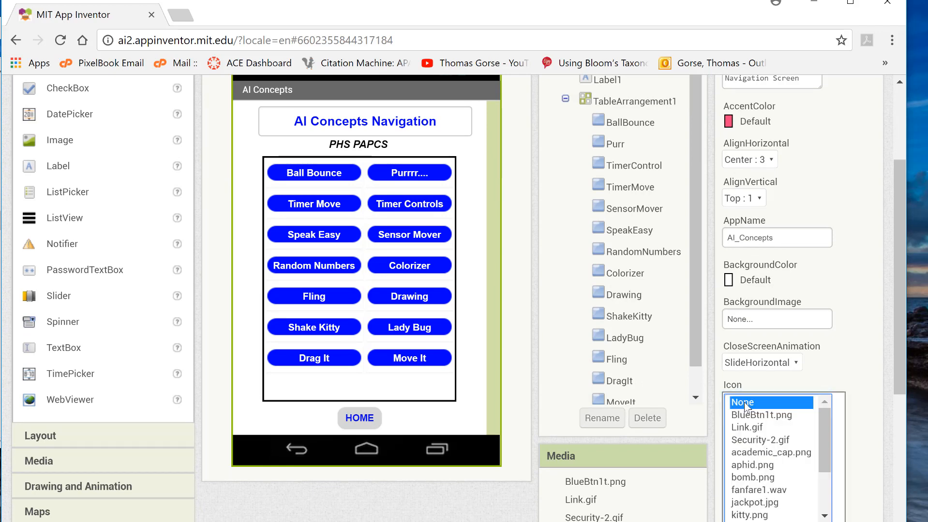
pyautogui.click(774, 521)
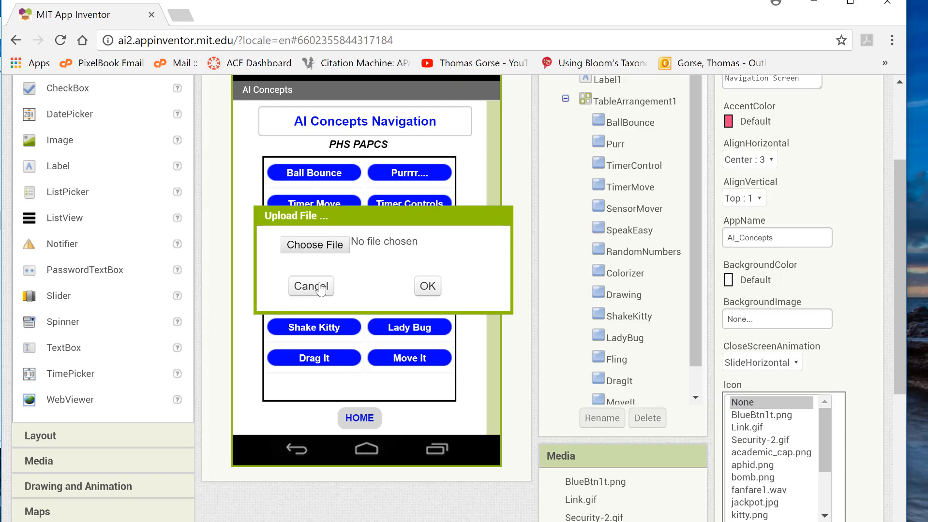
pyautogui.click(325, 246)
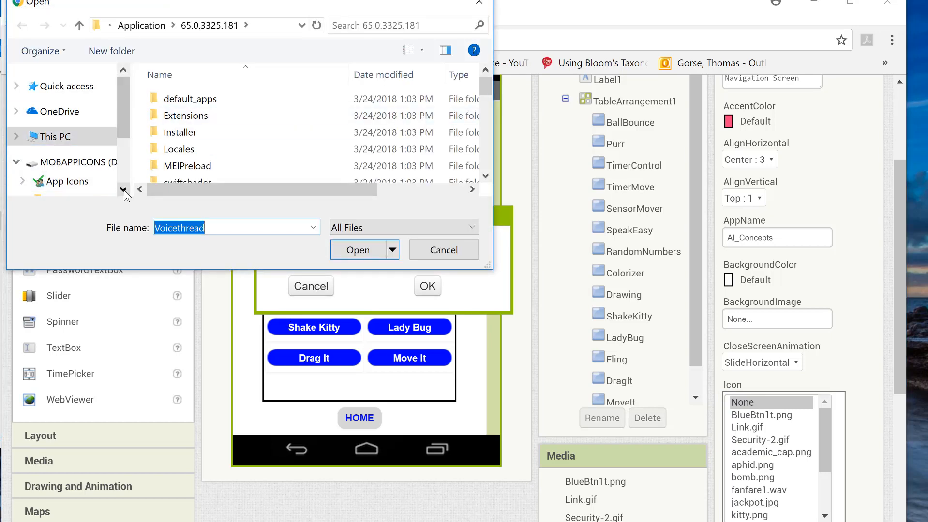
pyautogui.scroll(-1, 63, 180)
pyautogui.click(90, 175)
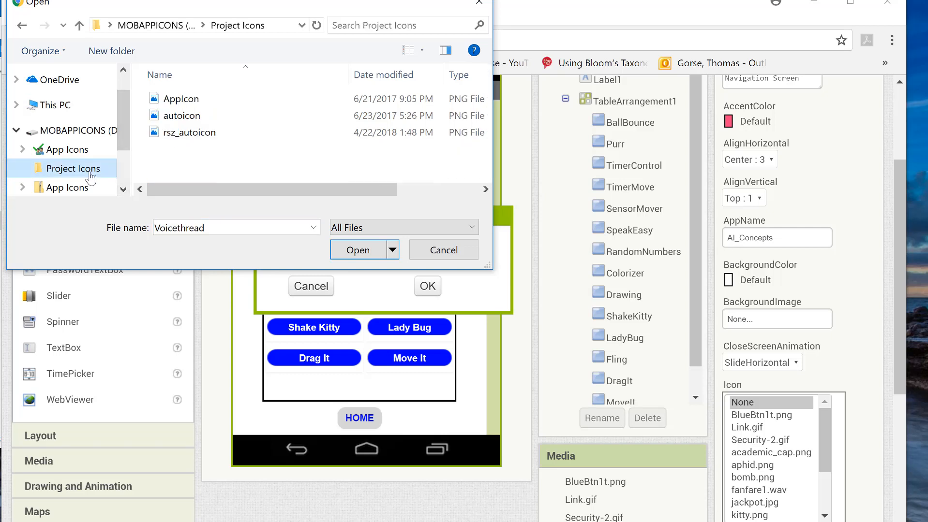
pyautogui.click(202, 138)
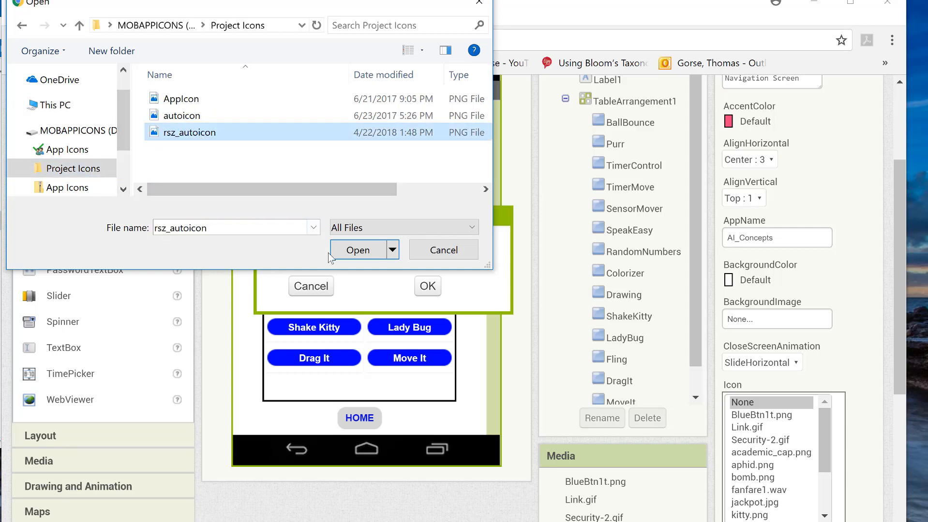
pyautogui.click(350, 249)
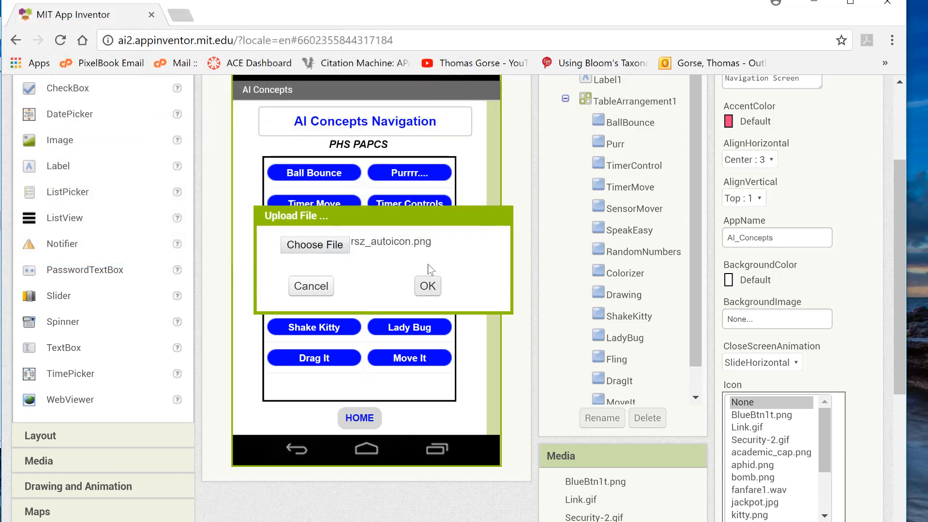
pyautogui.click(428, 287)
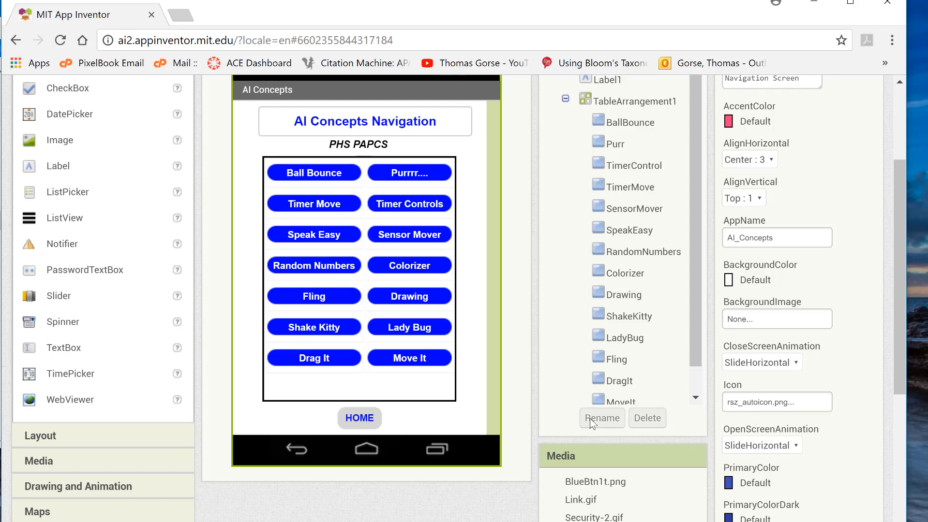
# Display the Build options for packaging the app, and minimize the browser window to return to the presentation.
pyautogui.scroll(2, 564, 459)
pyautogui.scroll(-5, 541, 230)
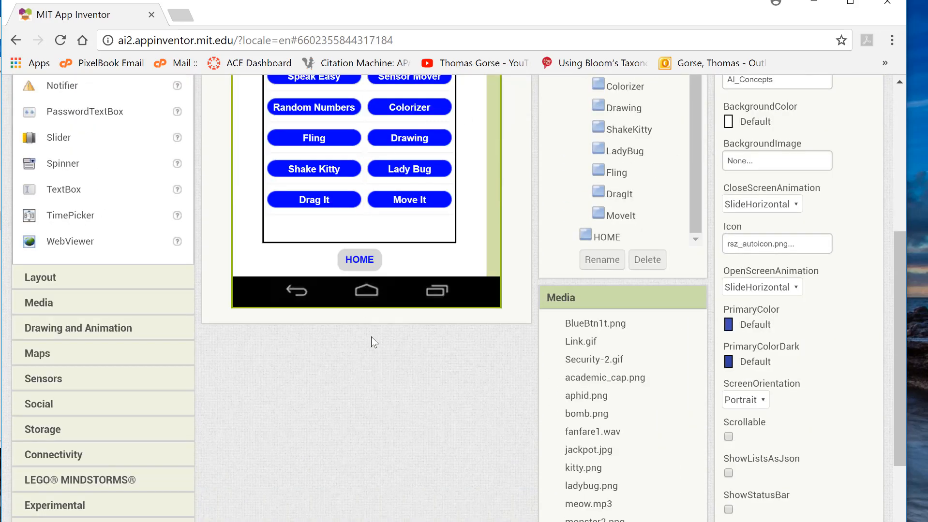
pyautogui.scroll(5, 371, 337)
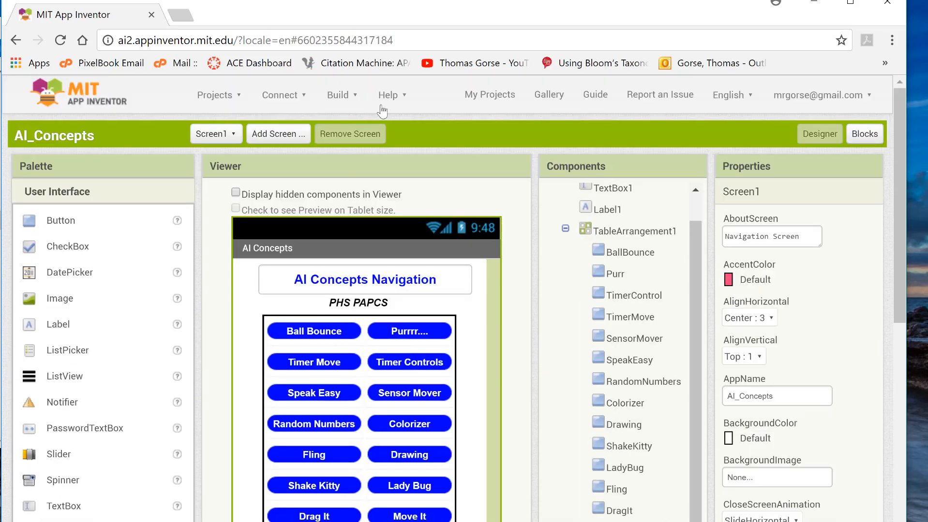
pyautogui.click(346, 100)
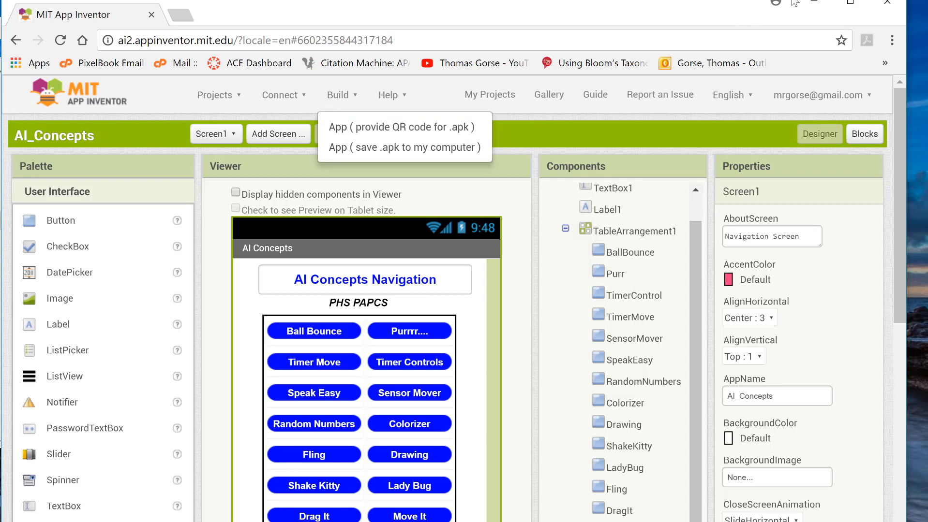
pyautogui.click(813, 6)
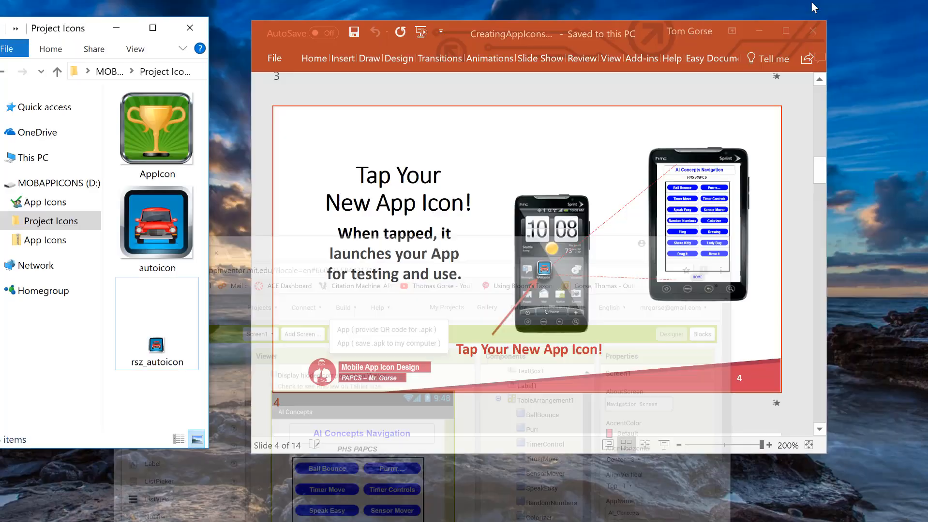